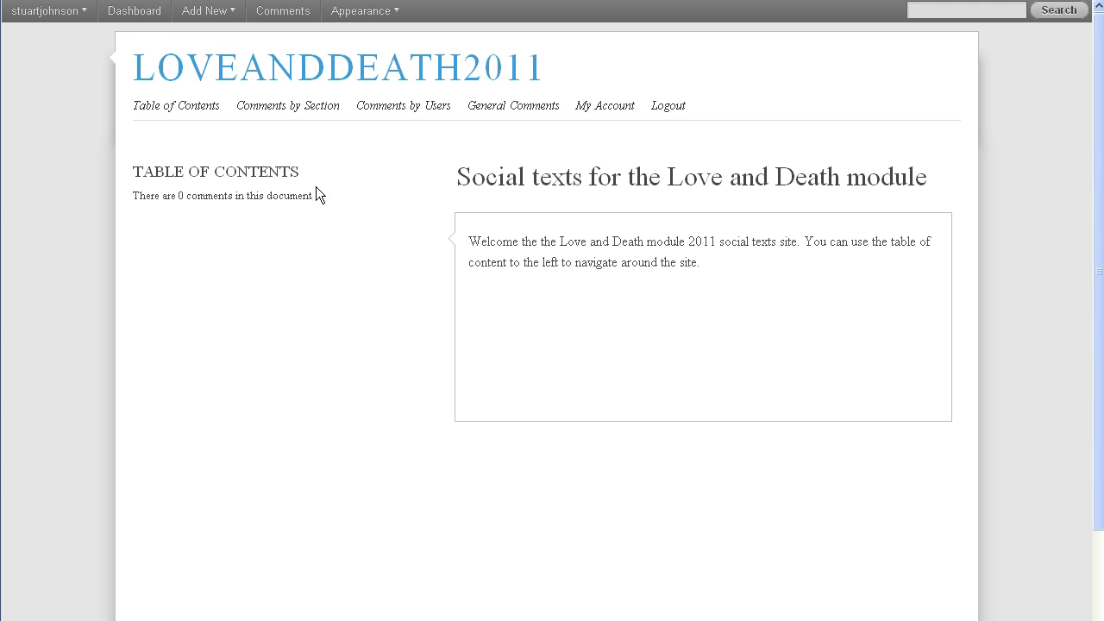
# - Move the "Hello world!" draft post to the trash from the dashboard's list of posts
pyautogui.click(145, 18)
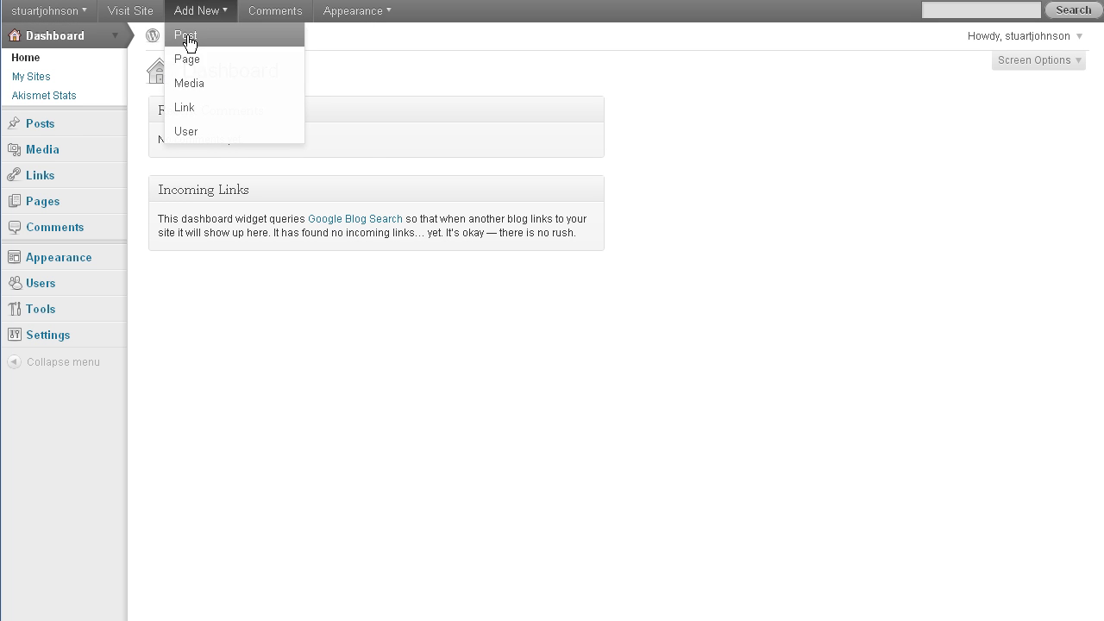
pyautogui.click(44, 128)
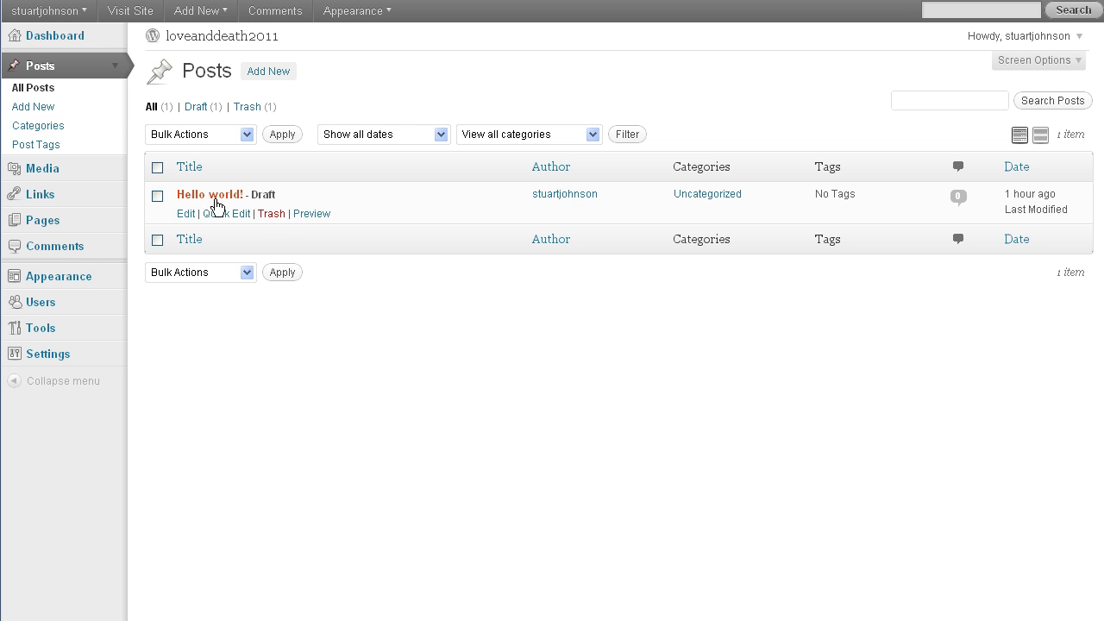
pyautogui.click(272, 214)
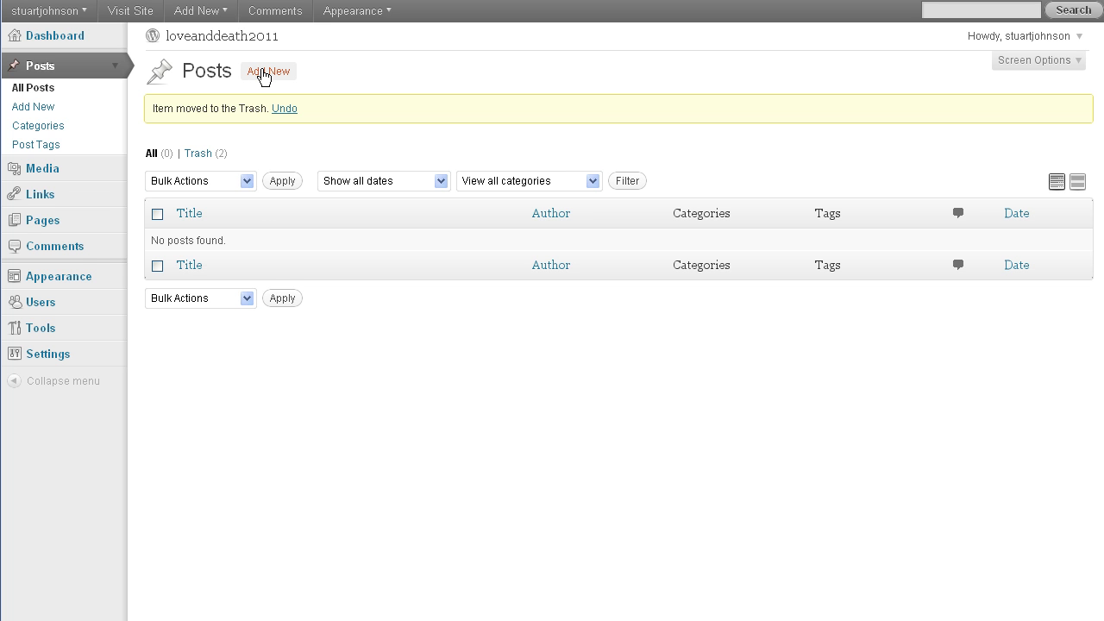
# - Create a new post and title it with the heading copied from Word: "Balzac, Père Goriot (translated by Ellen Marriage, Project Gutenberg)"
pyautogui.click(264, 74)
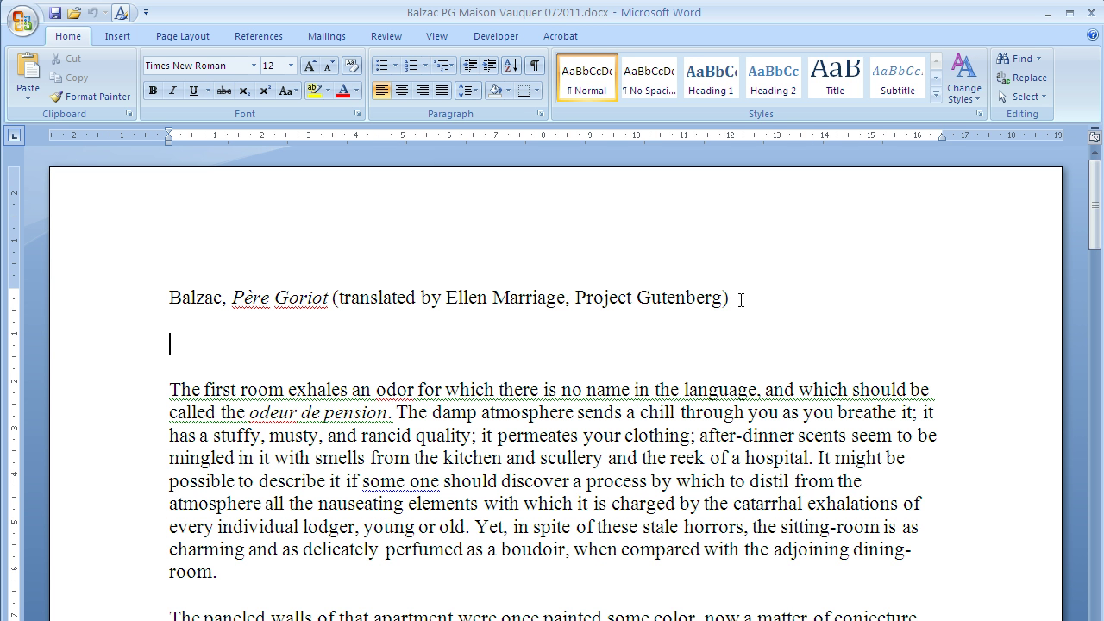
pyautogui.click(740, 299)
pyautogui.hotkey('ctrl', 'shift', 'Left')
pyautogui.hotkey('ctrl', 'shift', 'Left')
pyautogui.hotkey('ctrl', 'shift', 'Left')
pyautogui.hotkey('ctrl', 'shift', 'Left')
pyautogui.hotkey('ctrl', 'shift', 'Left')
pyautogui.hotkey('ctrl', 'shift', 'Left')
pyautogui.hotkey('ctrl', 'shift', 'Left')
pyautogui.hotkey('ctrl', 'shift', 'Left')
pyautogui.hotkey('ctrl', 'shift', 'Left')
pyautogui.hotkey('ctrl', 'shift', 'Left')
pyautogui.hotkey('ctrl', 'shift', 'Left')
pyautogui.hotkey('ctrl', 'shift', 'Left')
pyautogui.hotkey('ctrl', 'shift', 'Left')
pyautogui.hotkey('ctrl', 'c')
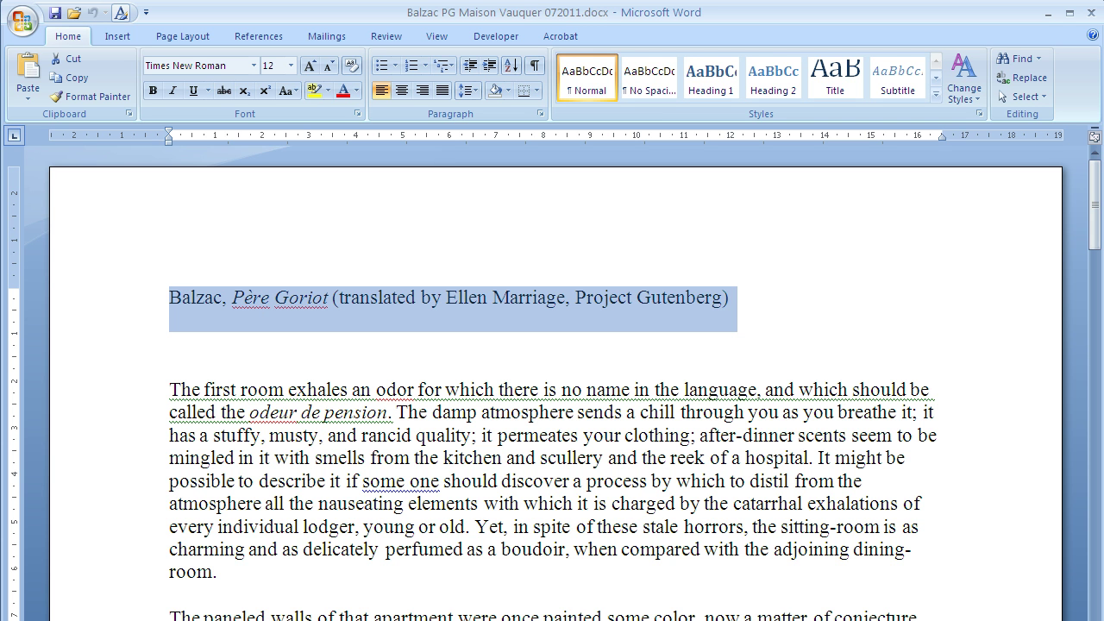
pyautogui.hotkey('alt', 'Tab')
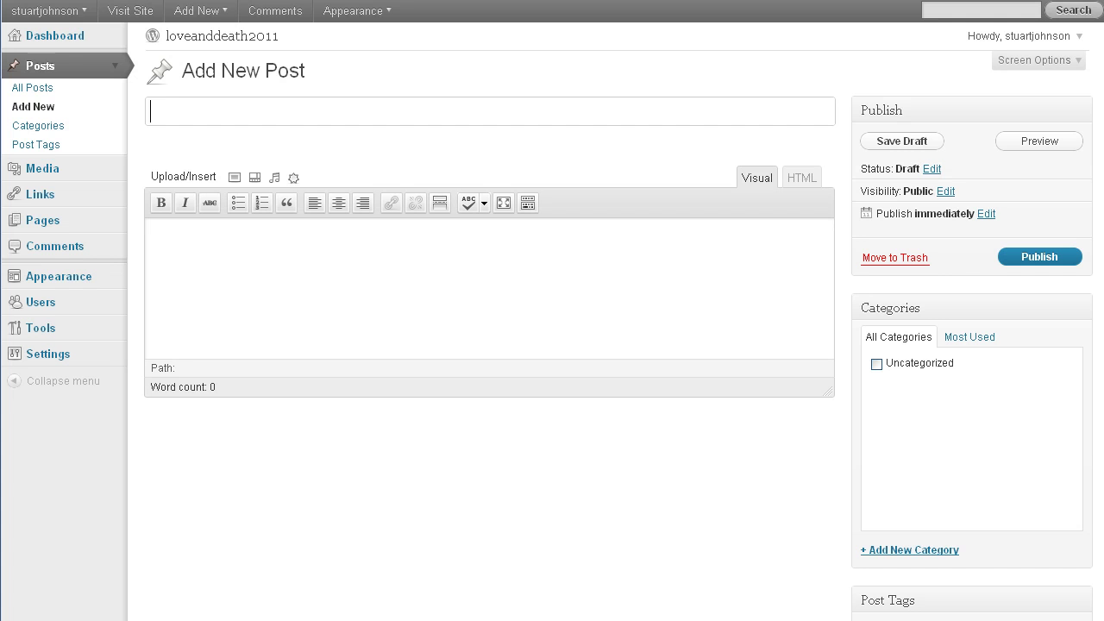
pyautogui.hotkey('ctrl', 'v')
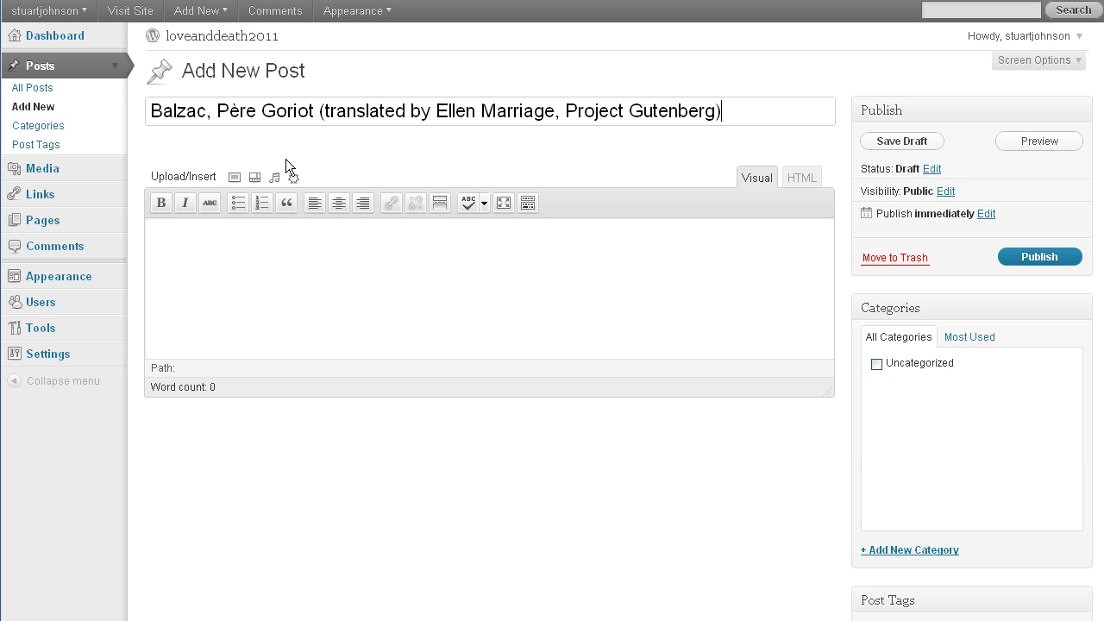
# - Copy the whole Balzac passage below the heading in the Word document into the post body and publish the post
pyautogui.click(342, 257)
pyautogui.hotkey('alt', 'Tab')
pyautogui.click(167, 389)
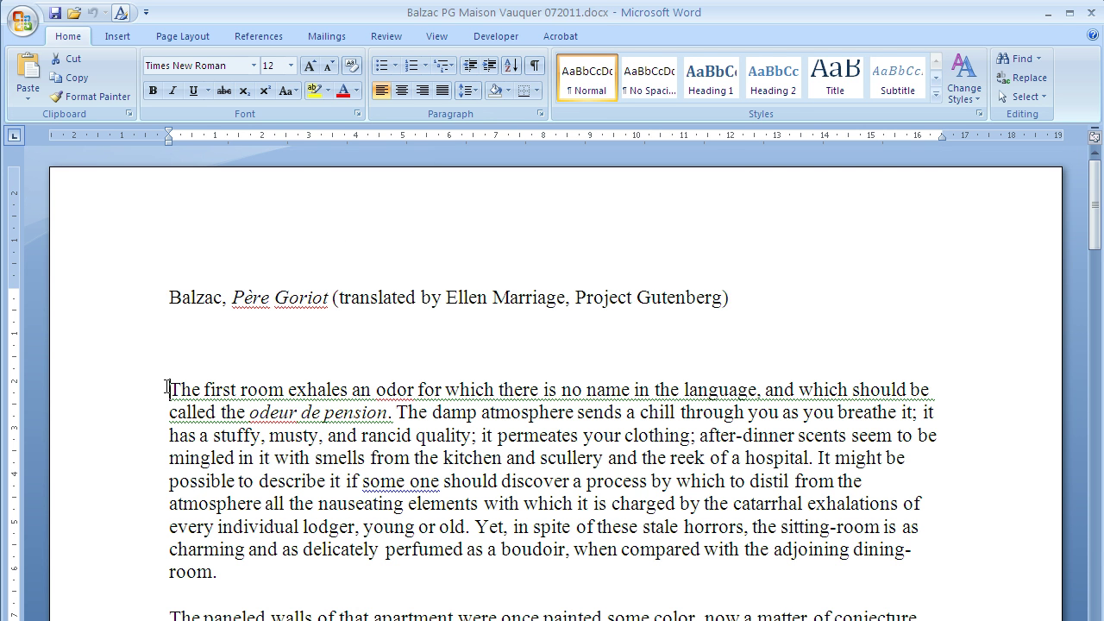
pyautogui.hotkey('ctrl', 'shift', 'End')
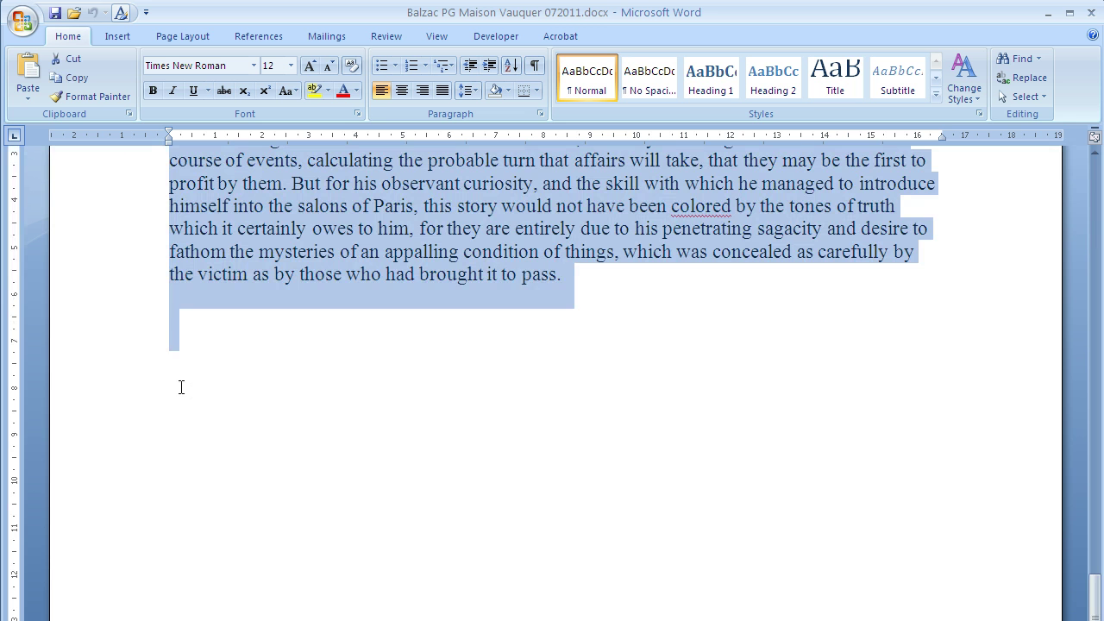
pyautogui.hotkey('shift', 'Left')
pyautogui.hotkey('alt', 'Tab')
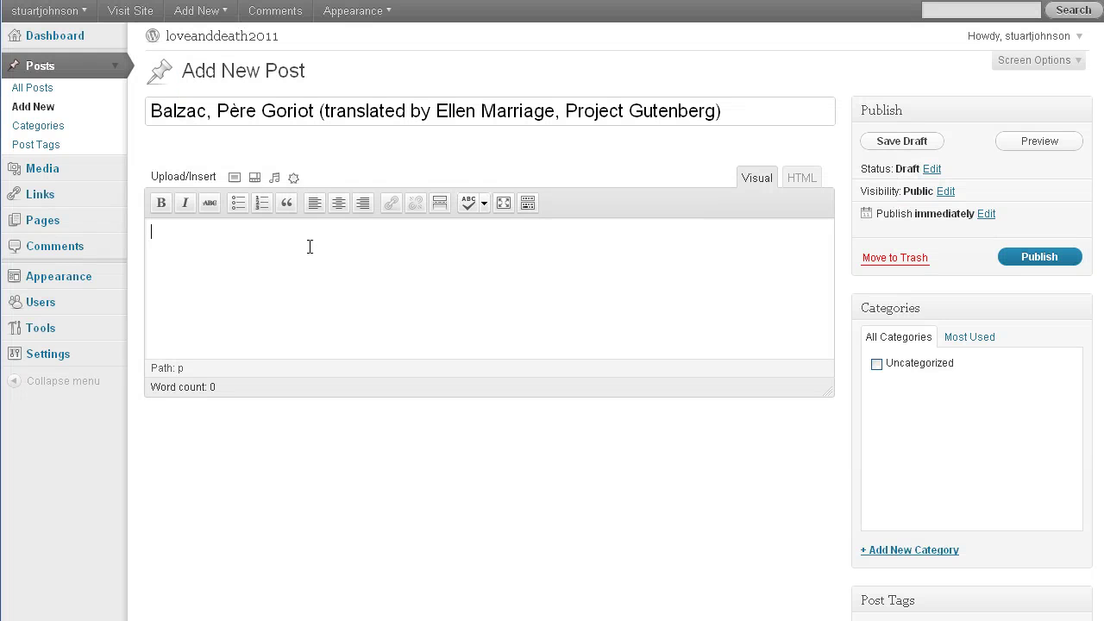
pyautogui.hotkey('ctrl', 'v')
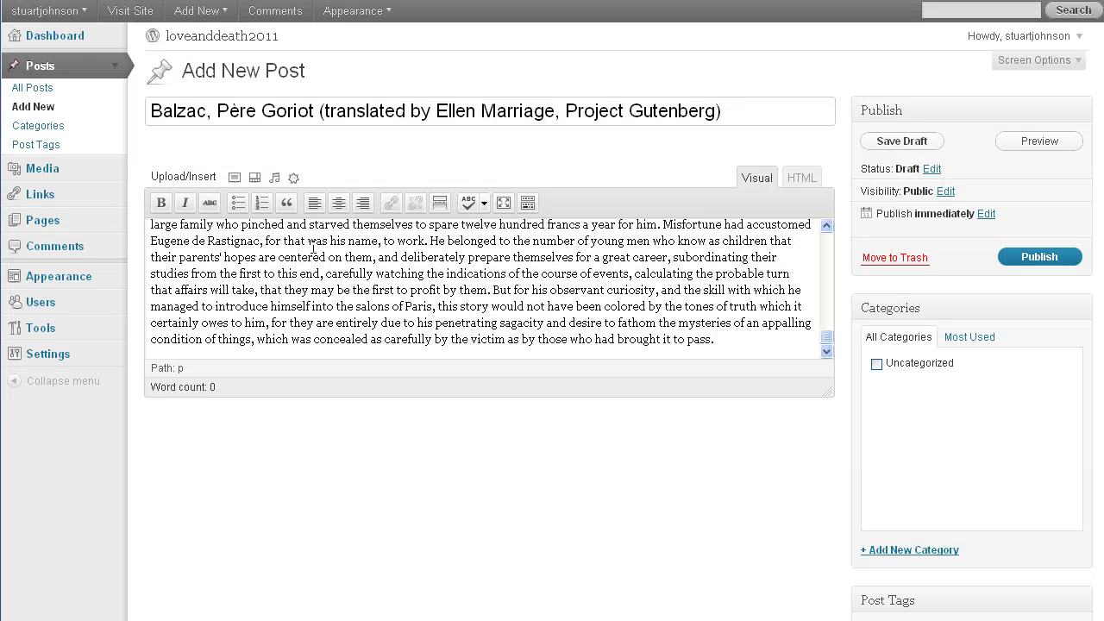
pyautogui.moveTo(829, 338); pyautogui.dragTo(832, 237)
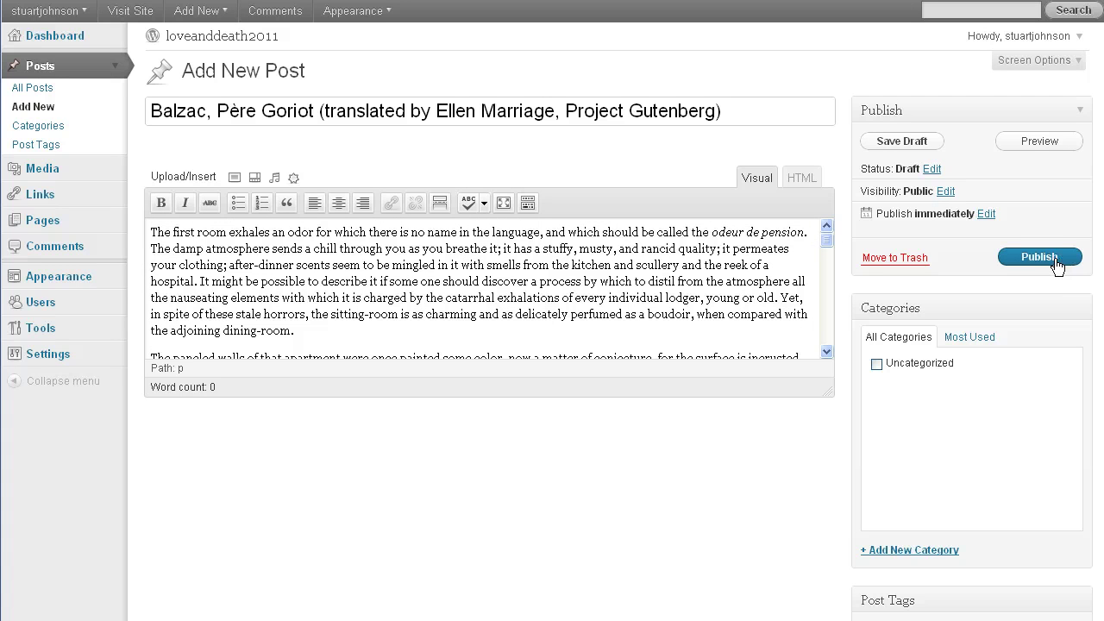
pyautogui.click(1057, 264)
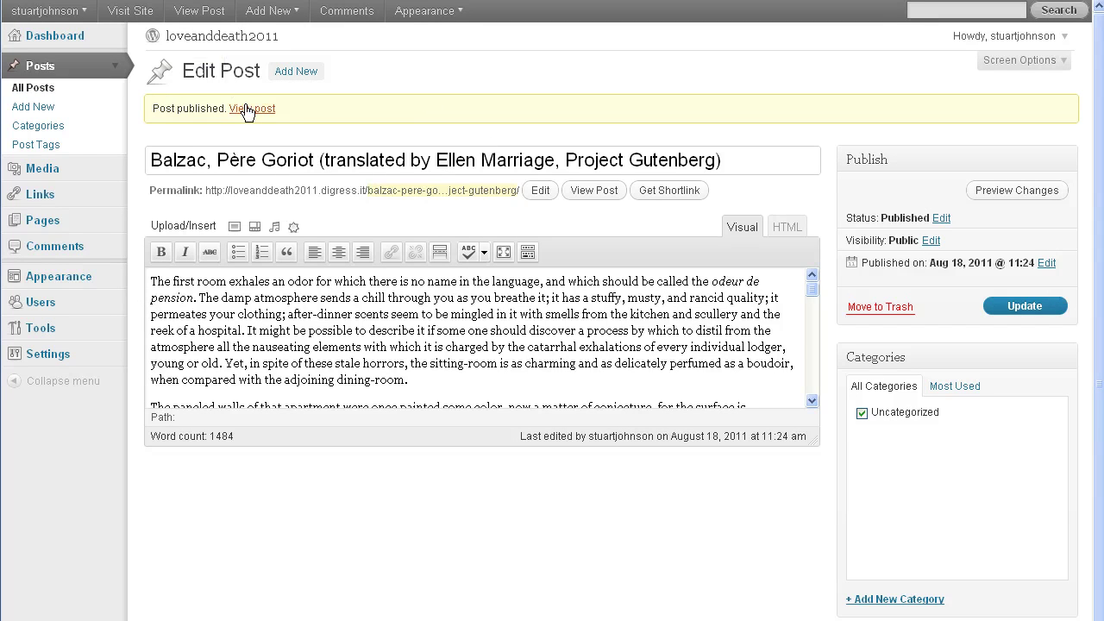
# - View the public site's table of contents, open the Balzac post to check its layout, and return to the front page
pyautogui.click(221, 38)
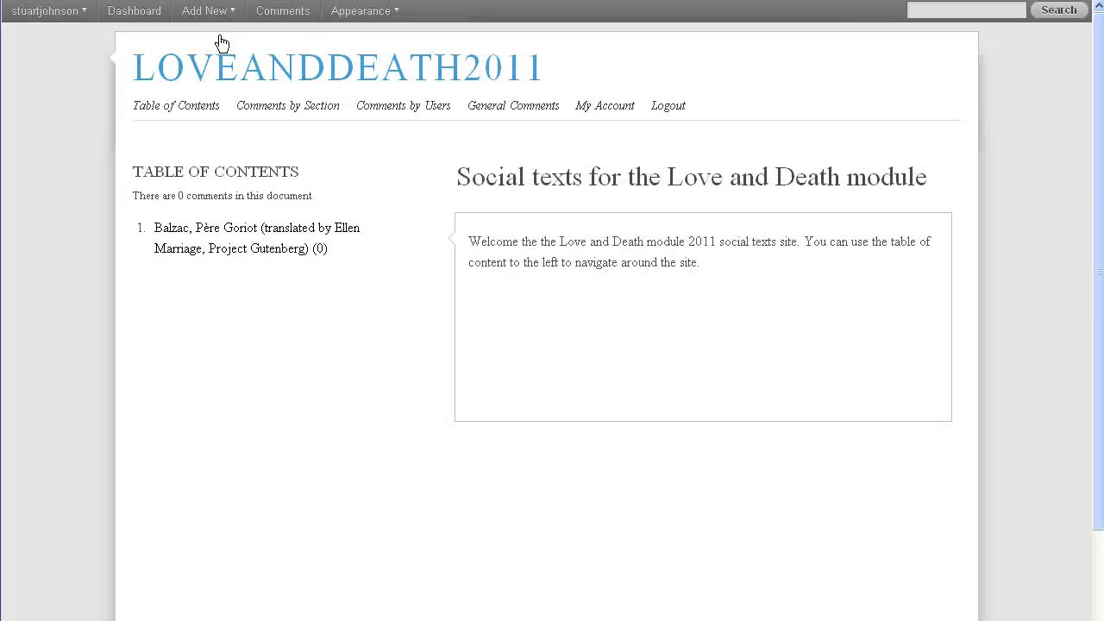
pyautogui.moveTo(274, 244)
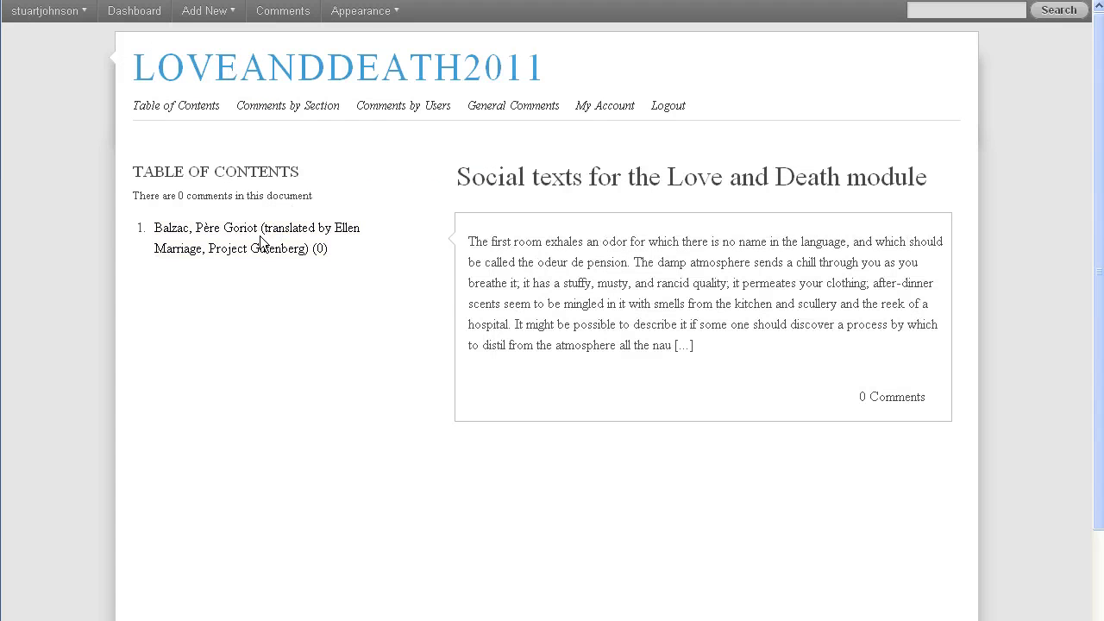
pyautogui.click(262, 235)
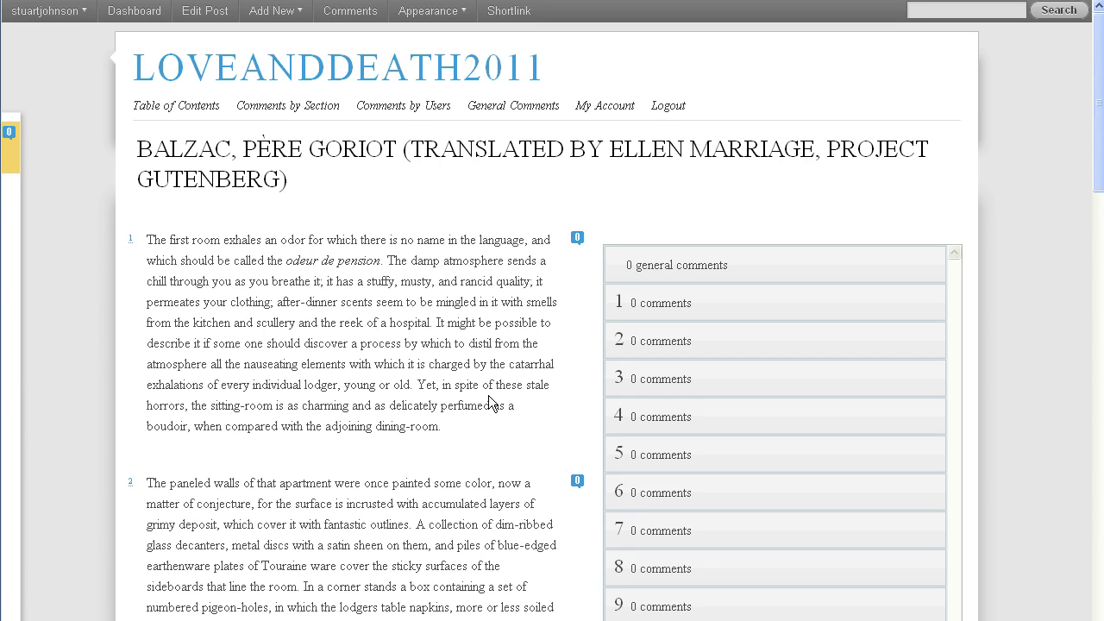
pyautogui.hotkey('alt', 'Left')
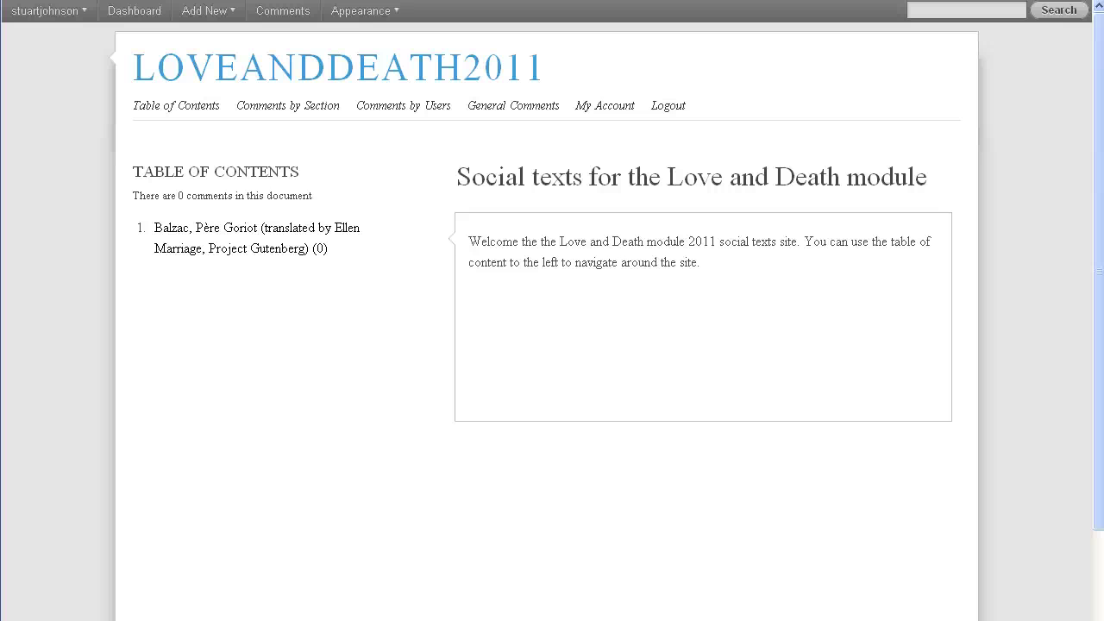
# - Create another post and title it with the heading copied from Word: "Turgenev, Fathers and Sons, chap 10 (Garnett translation)"
pyautogui.click(138, 12)
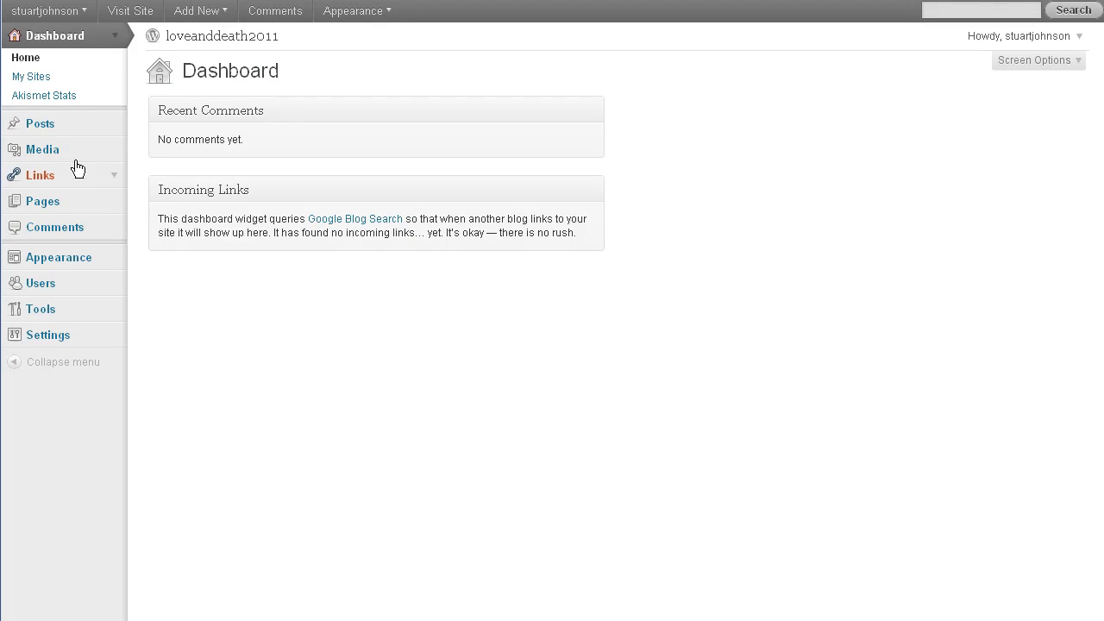
pyautogui.click(51, 127)
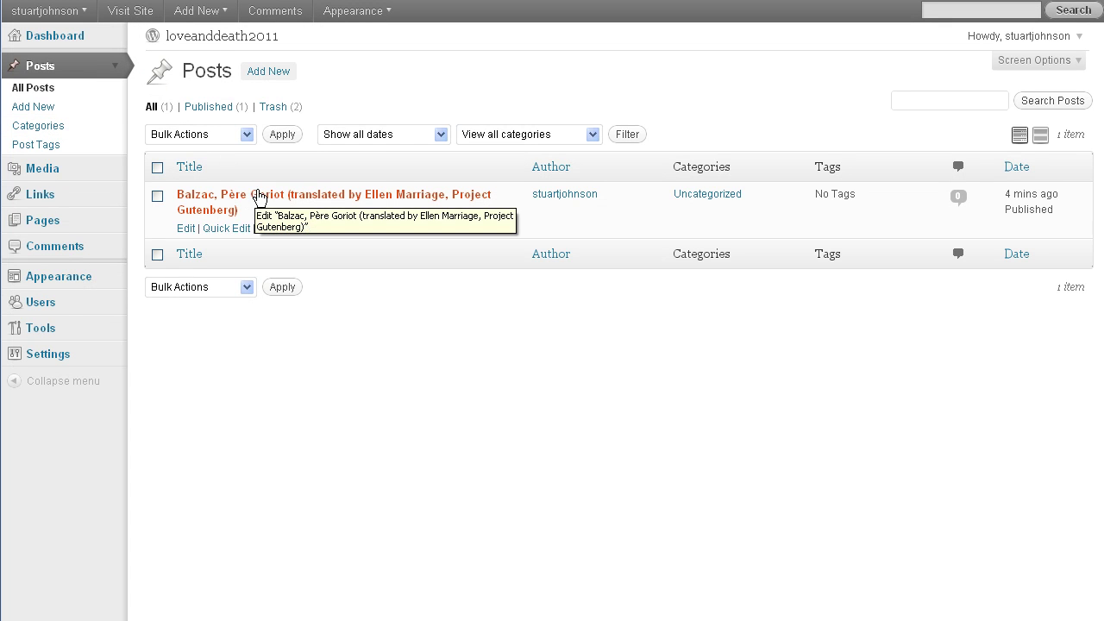
pyautogui.click(264, 74)
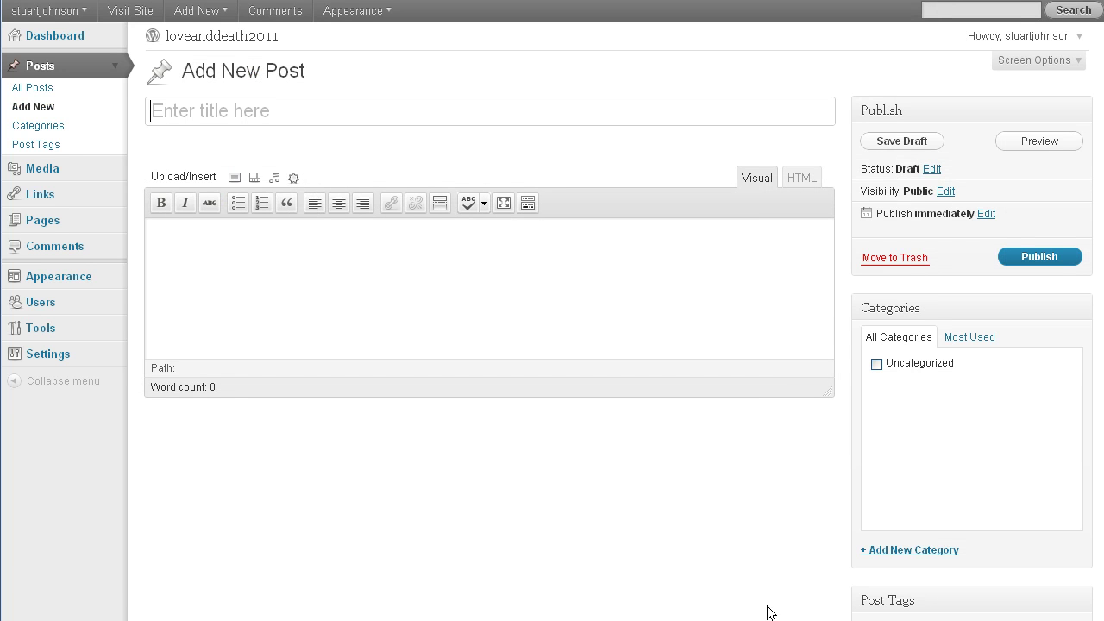
pyautogui.hotkey('alt', 'Tab')
pyautogui.click(798, 184)
pyautogui.hotkey('ctrl', 'shift', 'Left')
pyautogui.hotkey('ctrl', 'shift', 'Left')
pyautogui.hotkey('ctrl', 'shift', 'Left')
pyautogui.hotkey('ctrl', 'shift', 'Left')
pyautogui.hotkey('ctrl', 'shift', 'Left')
pyautogui.hotkey('ctrl', 'shift', 'Left')
pyautogui.hotkey('ctrl', 'shift', 'Left')
pyautogui.hotkey('ctrl', 'shift', 'Left')
pyautogui.hotkey('ctrl', 'shift', 'Left')
pyautogui.hotkey('ctrl', 'shift', 'Left')
pyautogui.hotkey('ctrl', 'shift', 'Left')
pyautogui.hotkey('ctrl', 'shift', 'Left')
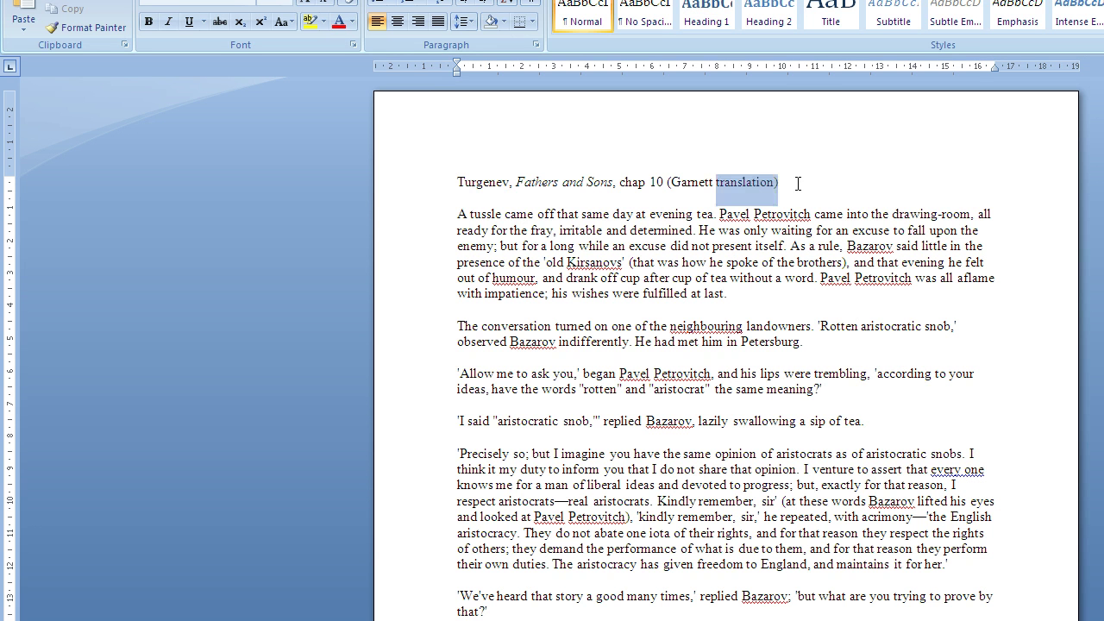
pyautogui.hotkey('ctrl', 'c')
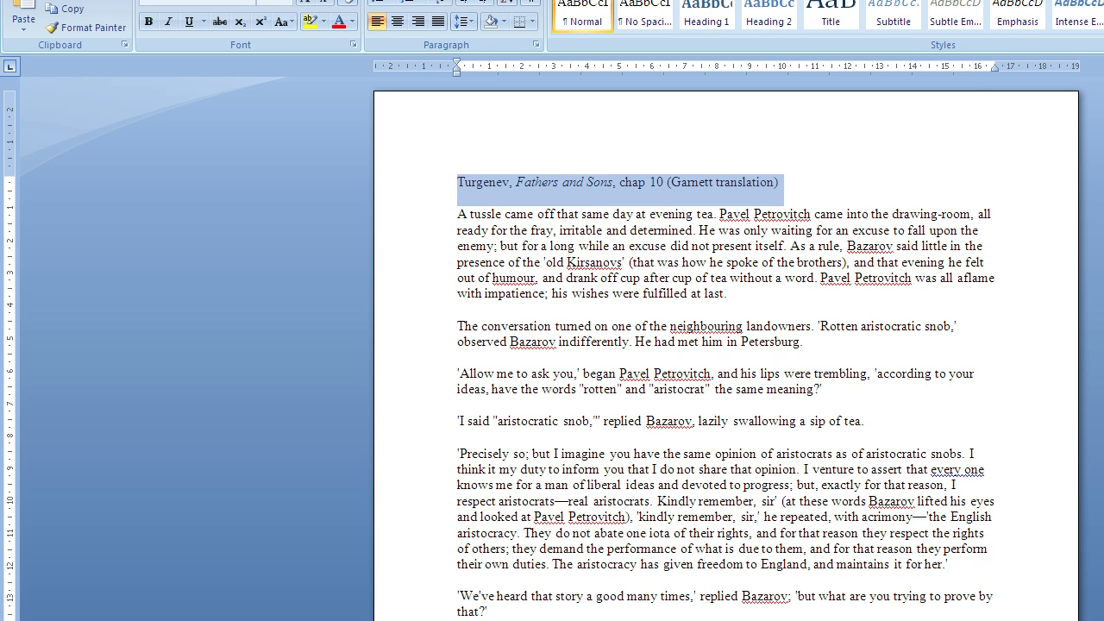
pyautogui.hotkey('alt', 'Tab')
pyautogui.hotkey('ctrl', 'v')
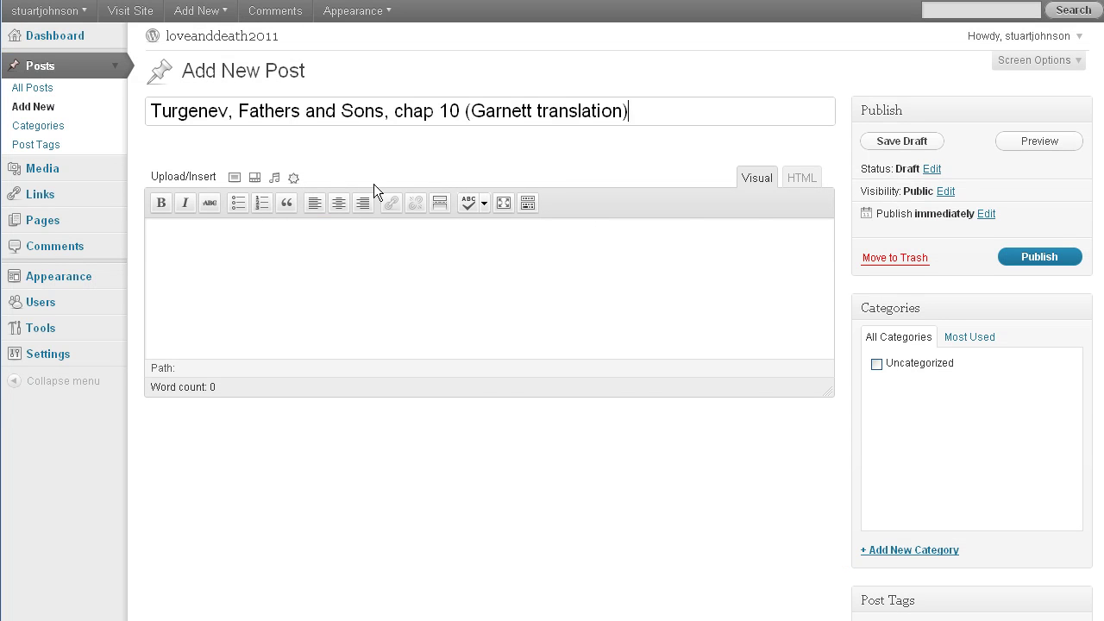
# - Copy the whole Turgenev passage below the heading in the Word document into the post body
pyautogui.click(380, 254)
pyautogui.hotkey('alt', 'Tab')
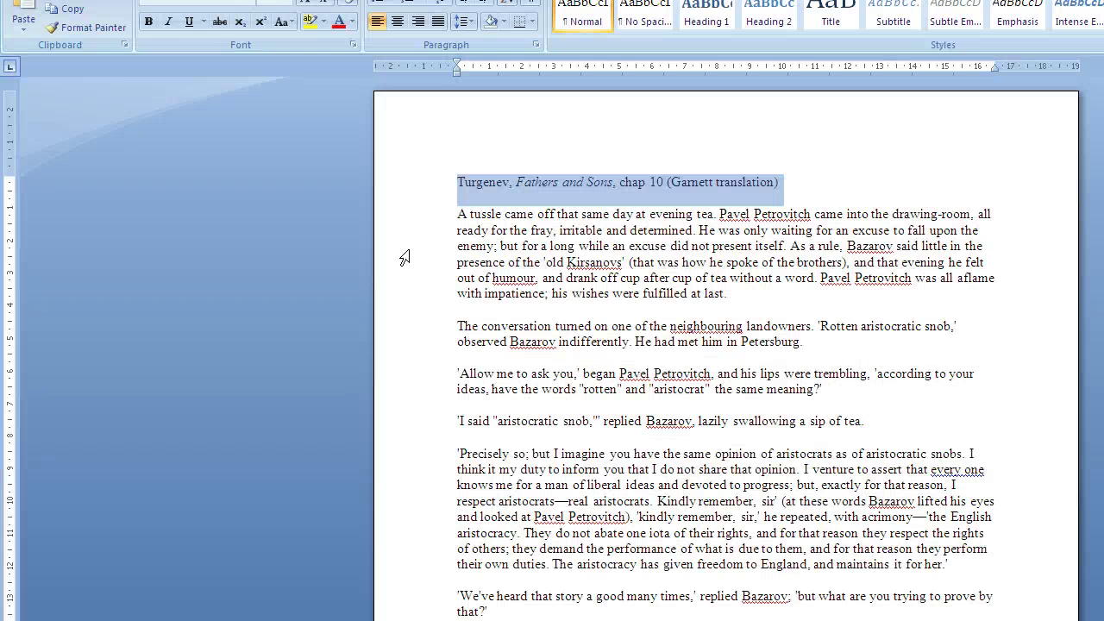
pyautogui.click(449, 213)
pyautogui.hotkey('ctrl', 'shift', 'End')
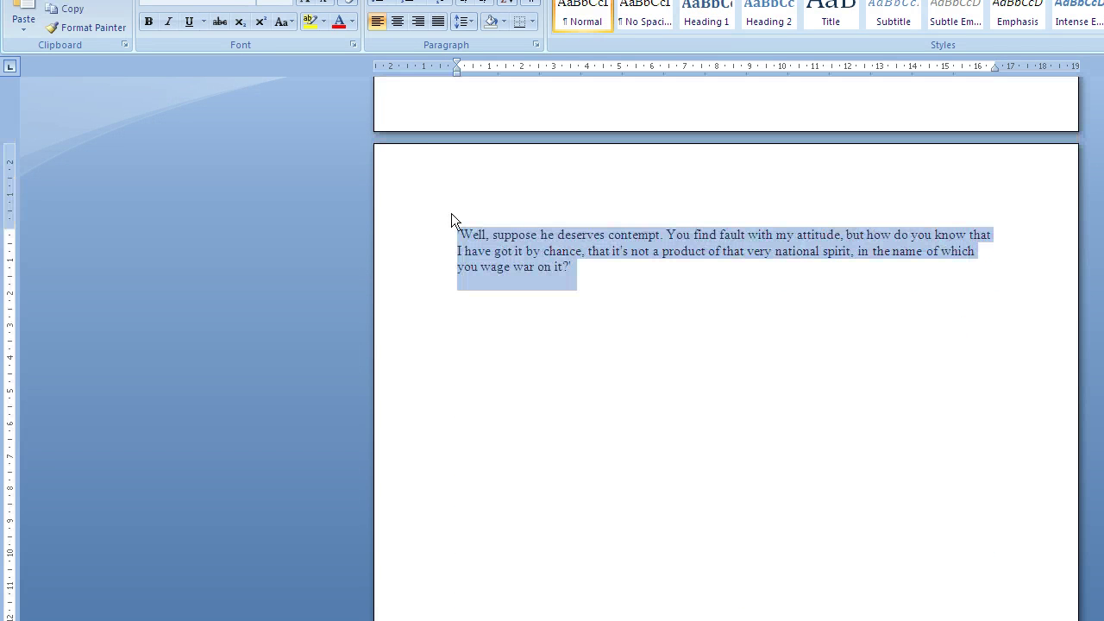
pyautogui.hotkey('ctrl', 'c')
pyautogui.hotkey('alt', 'Tab')
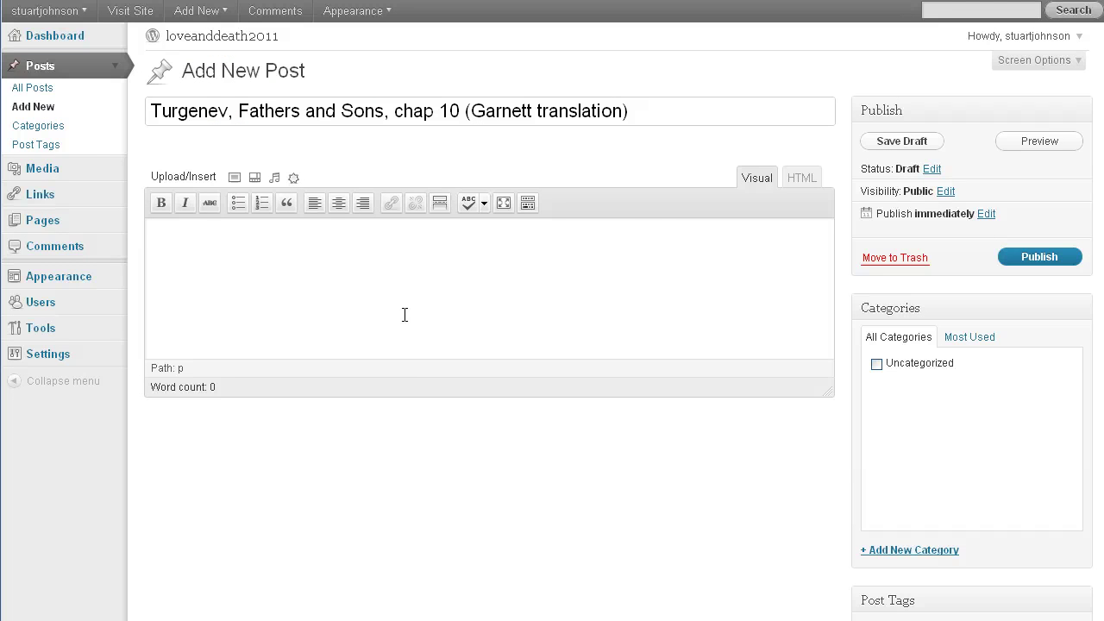
pyautogui.hotkey('ctrl', 'v')
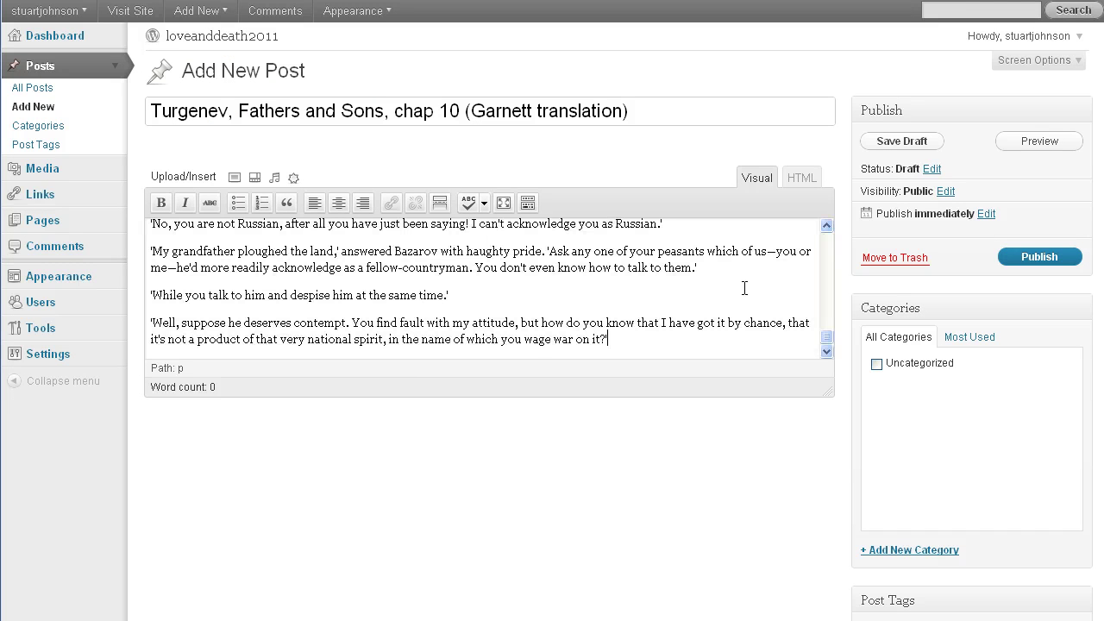
pyautogui.moveTo(825, 338); pyautogui.dragTo(829, 240)
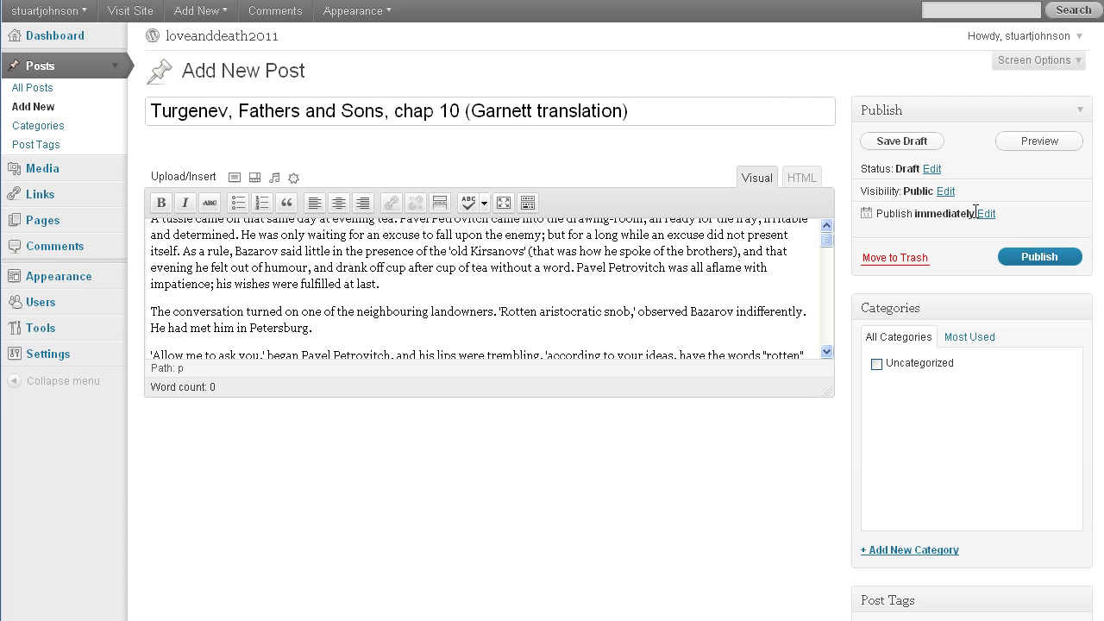
# - Schedule the Turgenev post for Oct 18, 2011 at 09:00, and review the saved schedule settings without changing them
pyautogui.click(986, 214)
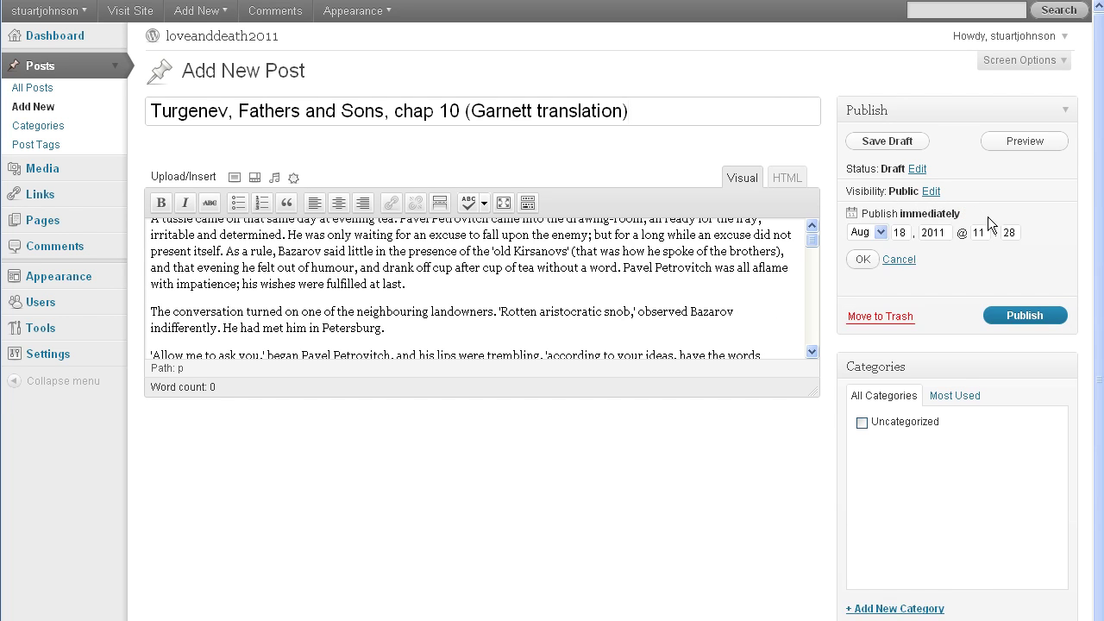
pyautogui.click(881, 234)
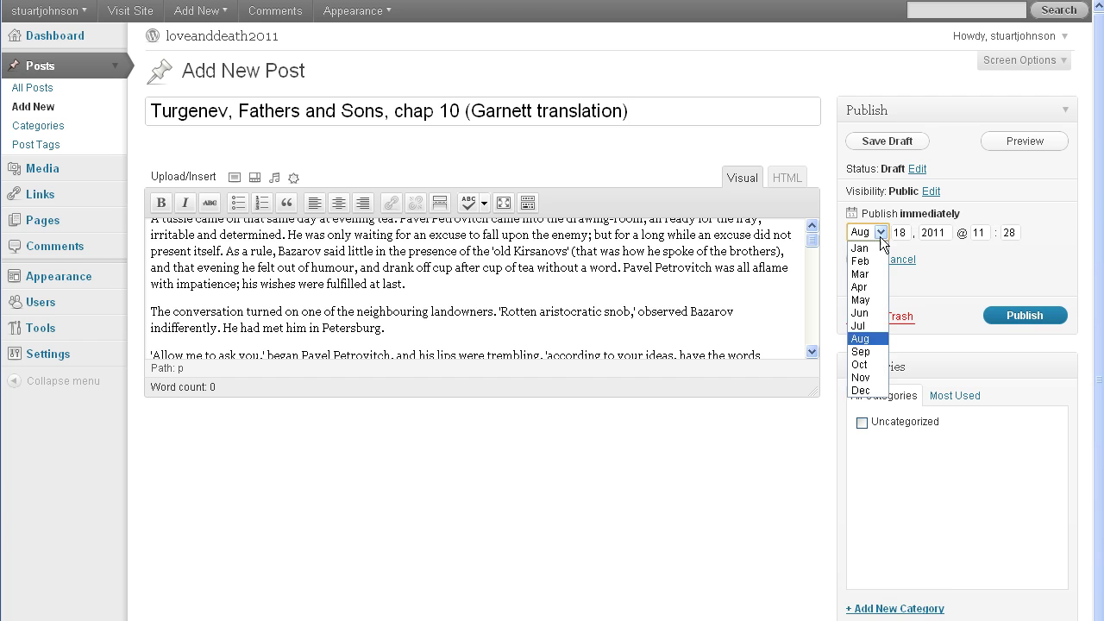
pyautogui.click(860, 364)
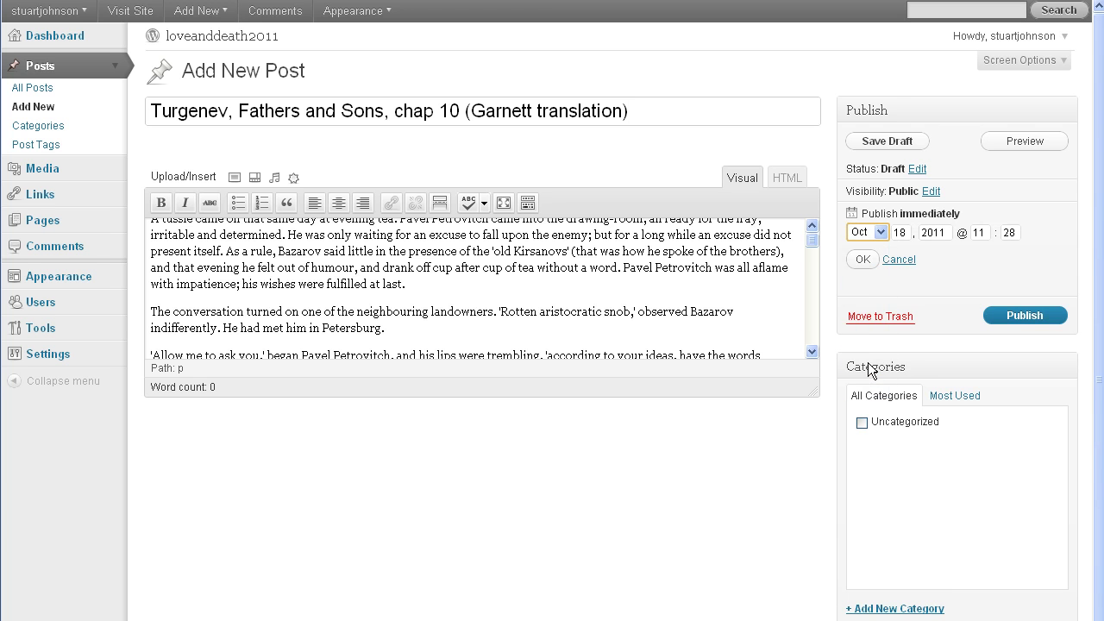
pyautogui.doubleClick(984, 233)
pyautogui.write('09')
pyautogui.press('Tab')
pyautogui.write('00')
pyautogui.click(863, 259)
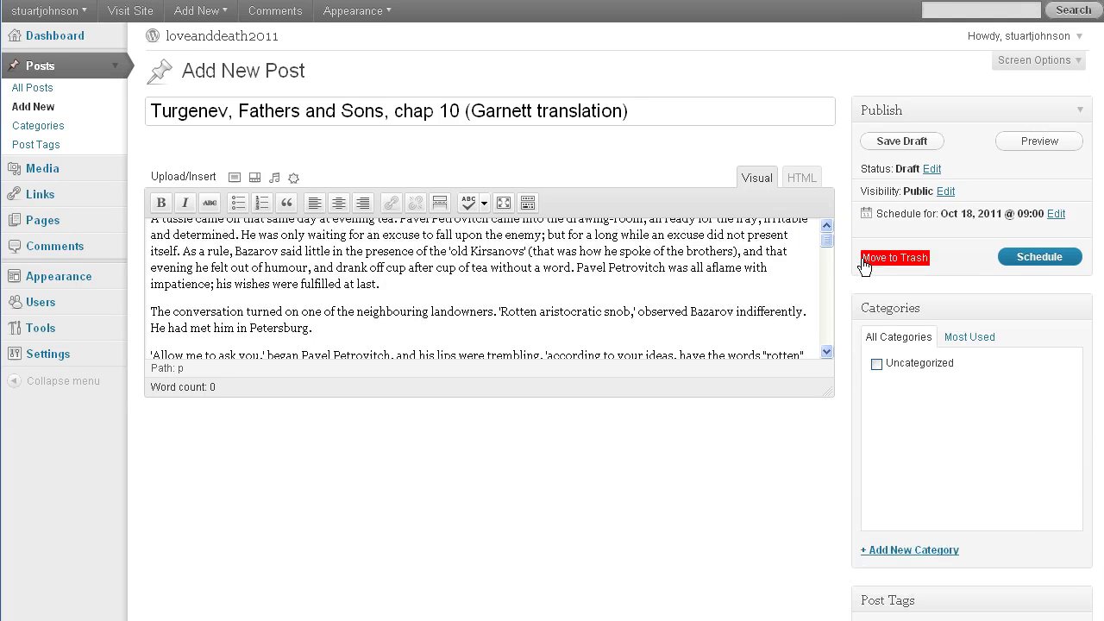
pyautogui.click(1043, 259)
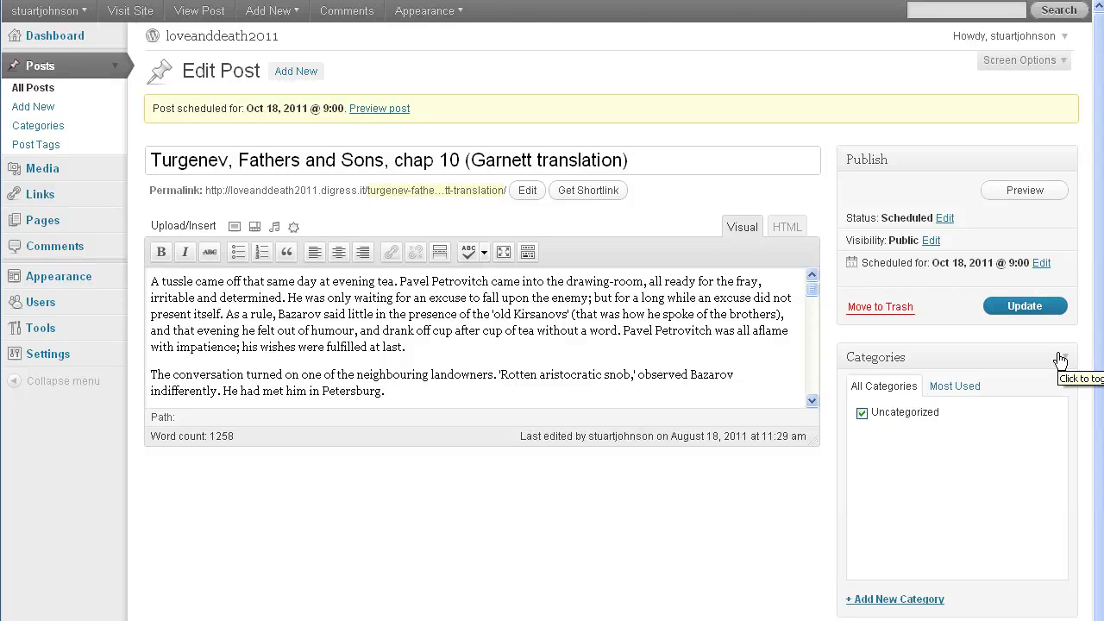
pyautogui.click(1041, 264)
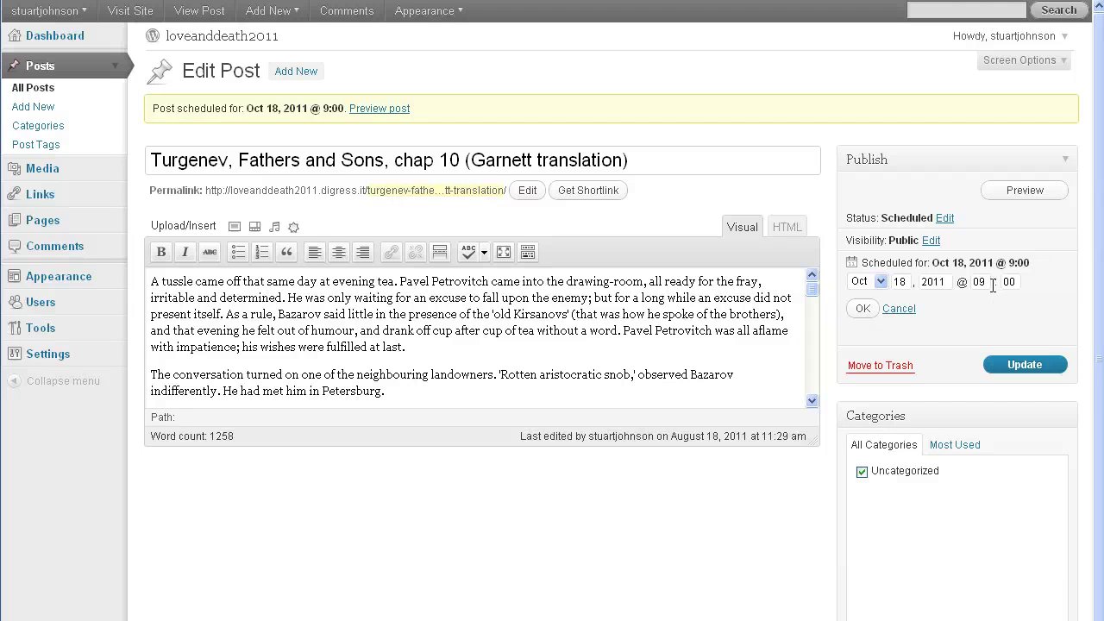
pyautogui.click(891, 311)
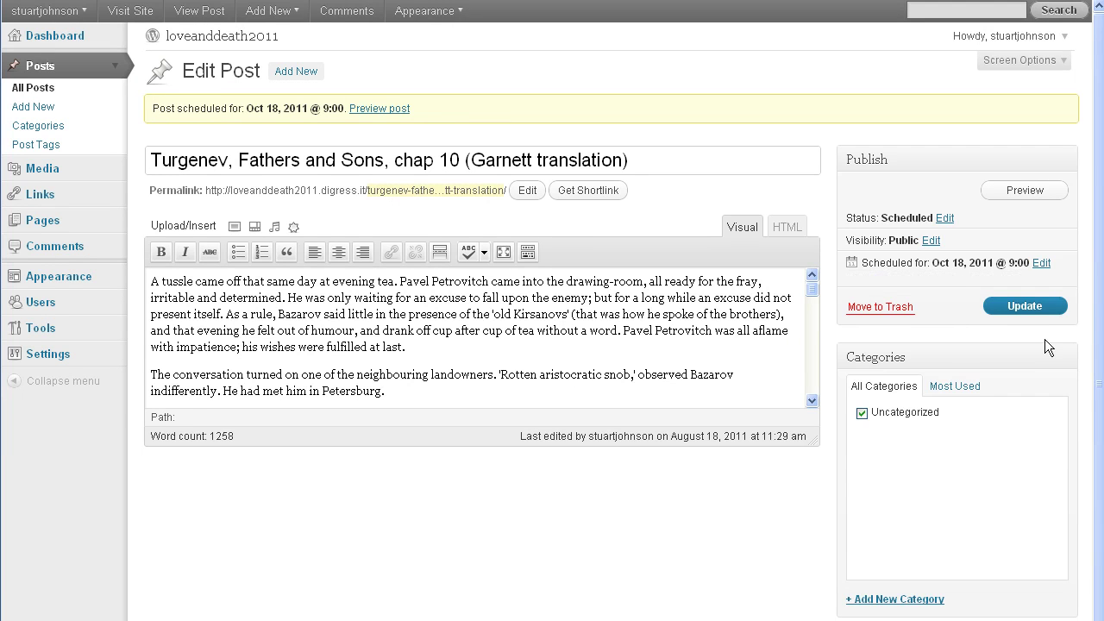